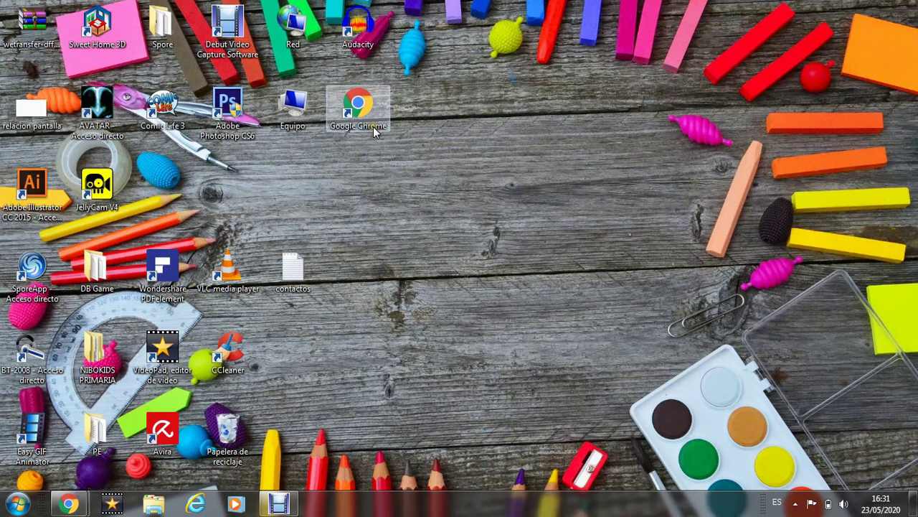
double_click(358, 106)
click(754, 58)
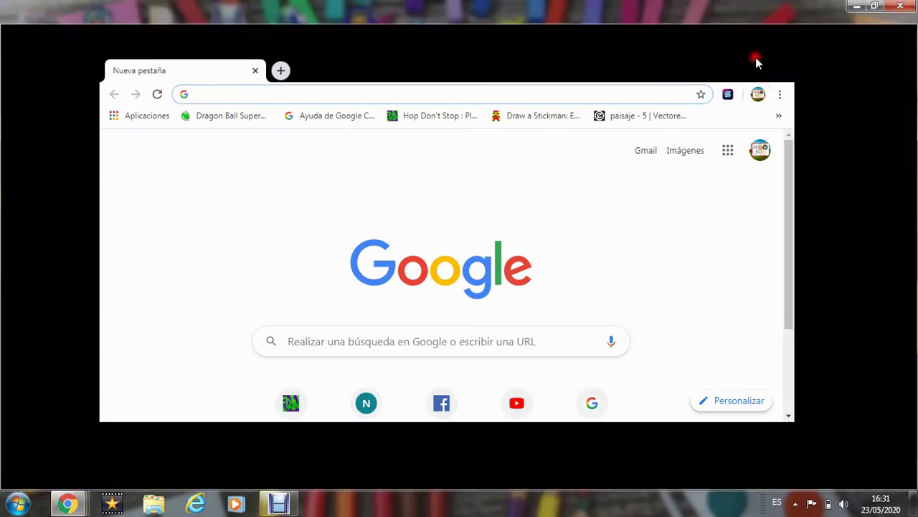
click(404, 36)
text(www.)
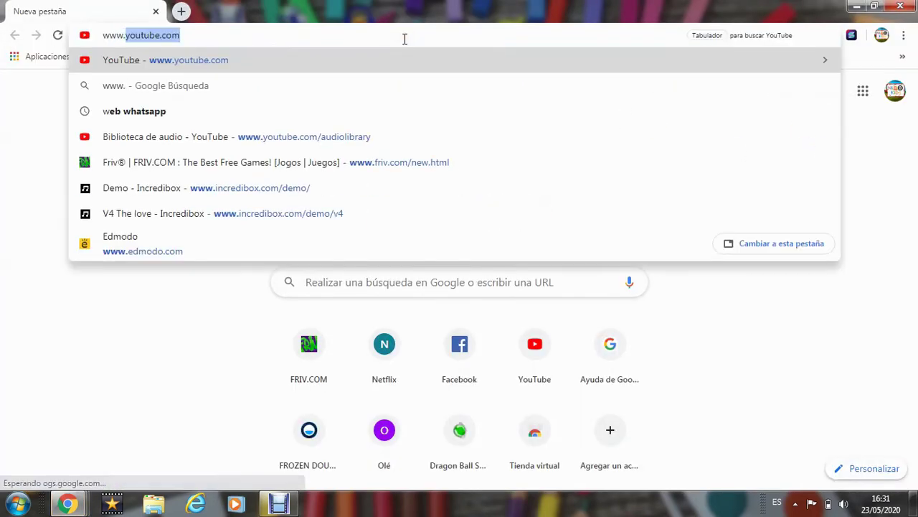
text(edmodo.com)
key(Return)
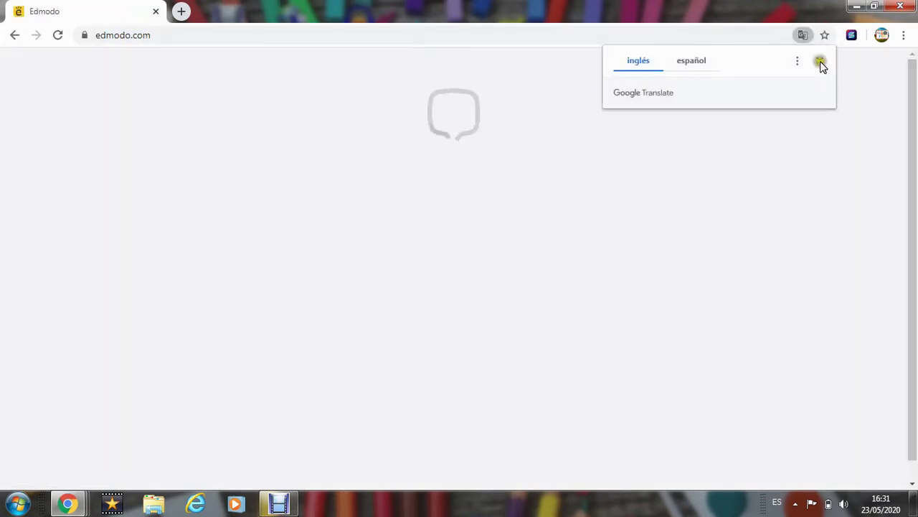
- Dismiss the translation offer, then start signing up and choose Cuenta de Estudiante
click(820, 60)
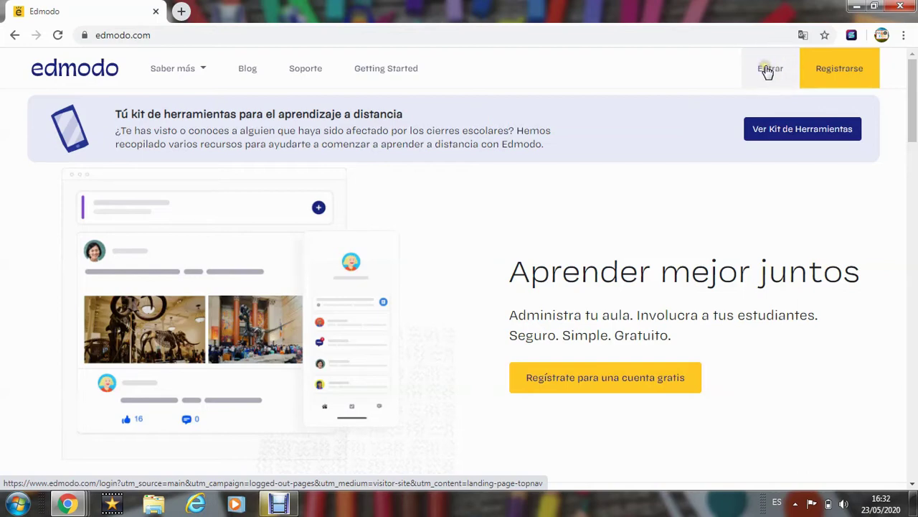
click(766, 69)
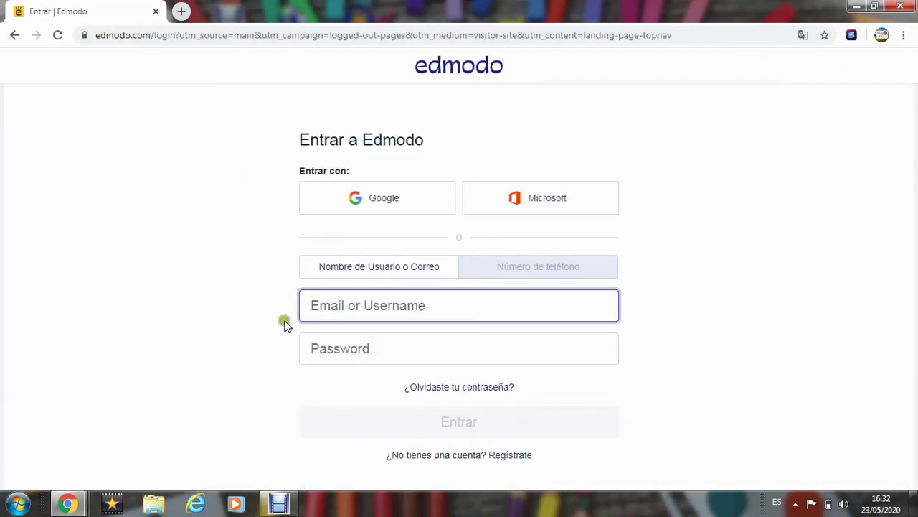
click(14, 35)
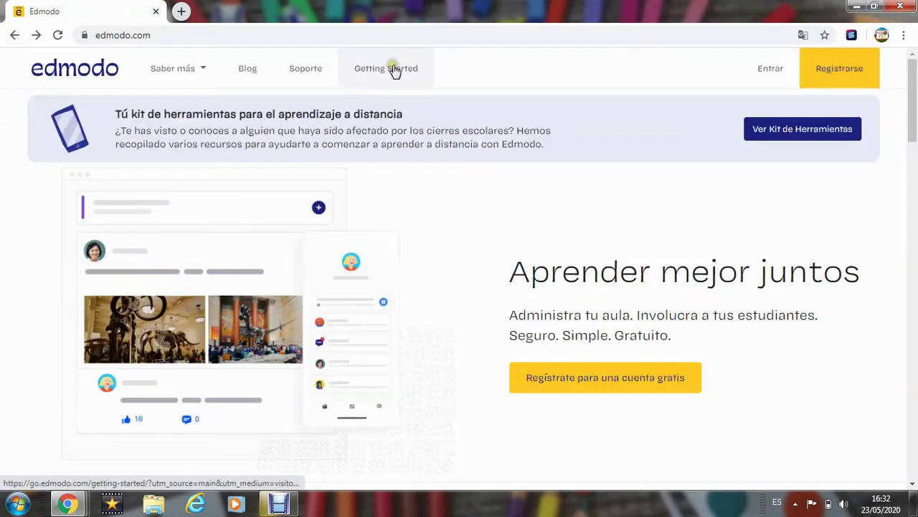
click(836, 77)
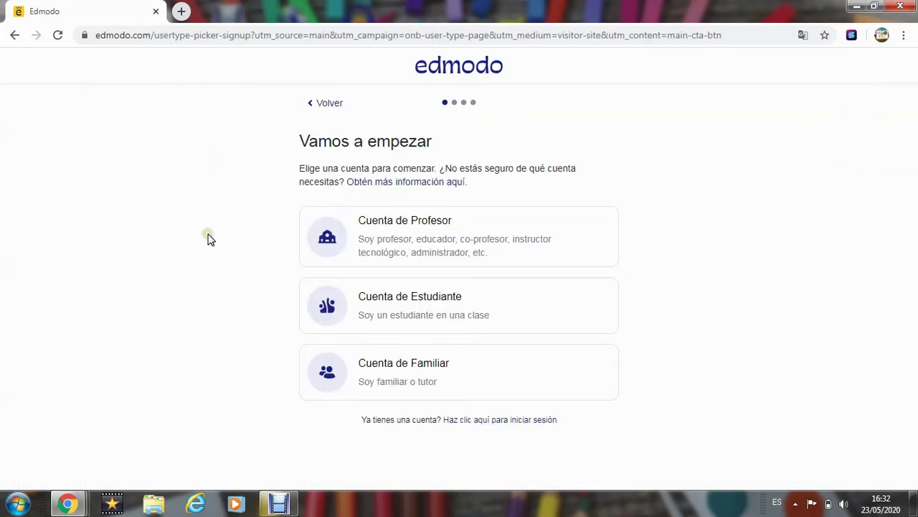
click(433, 307)
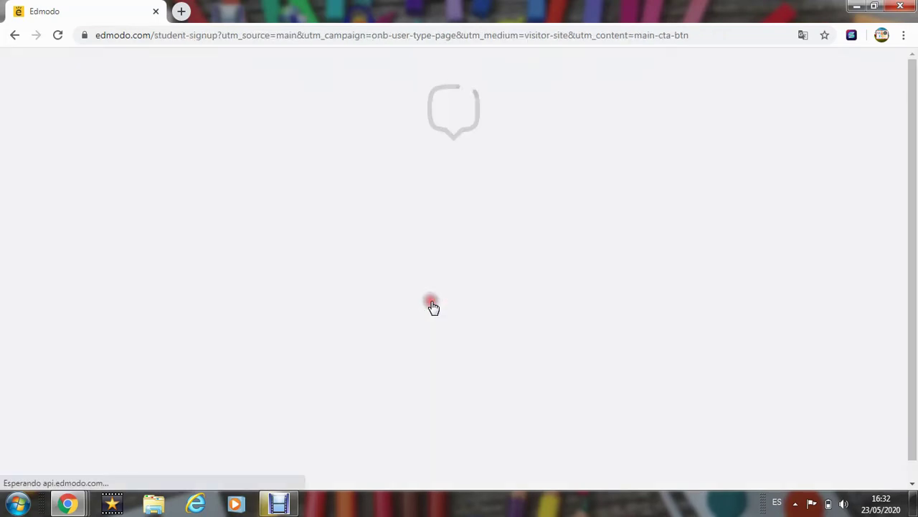
- Fill in the student's first and last name from autofill and paste the class code
click(358, 293)
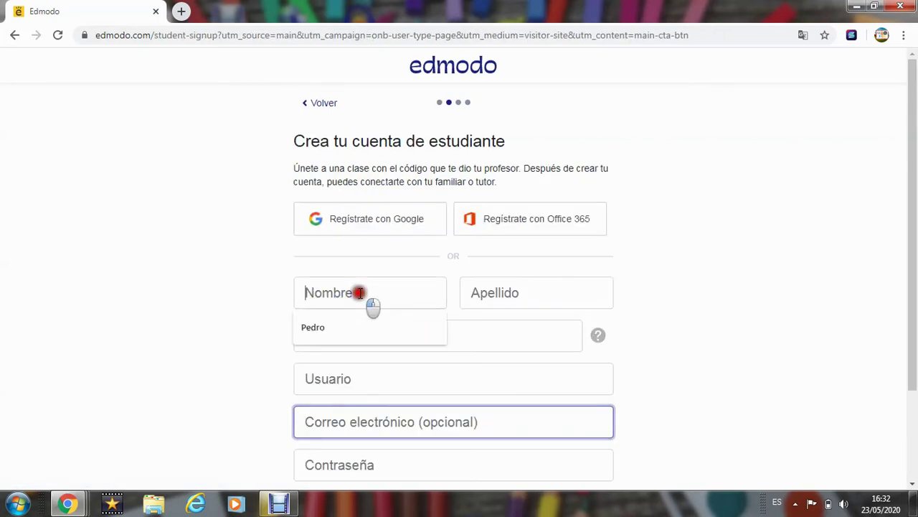
click(361, 339)
click(478, 294)
click(479, 327)
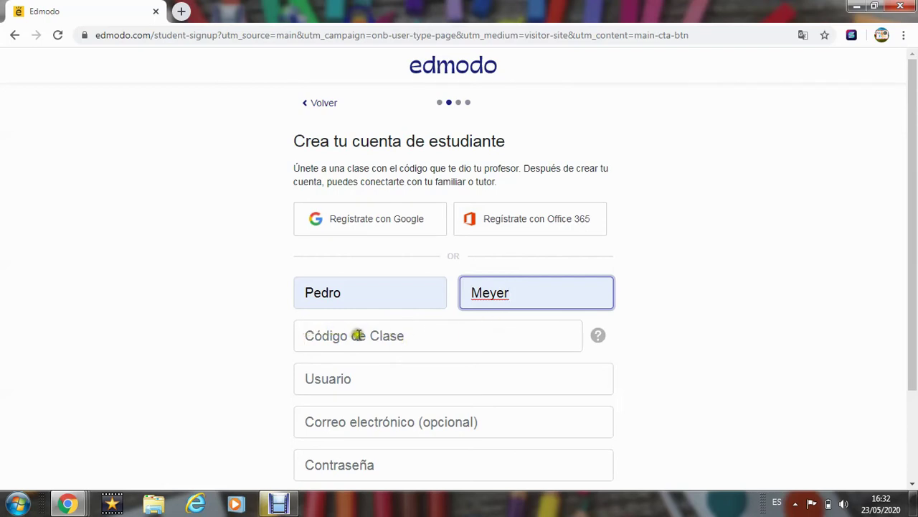
click(357, 335)
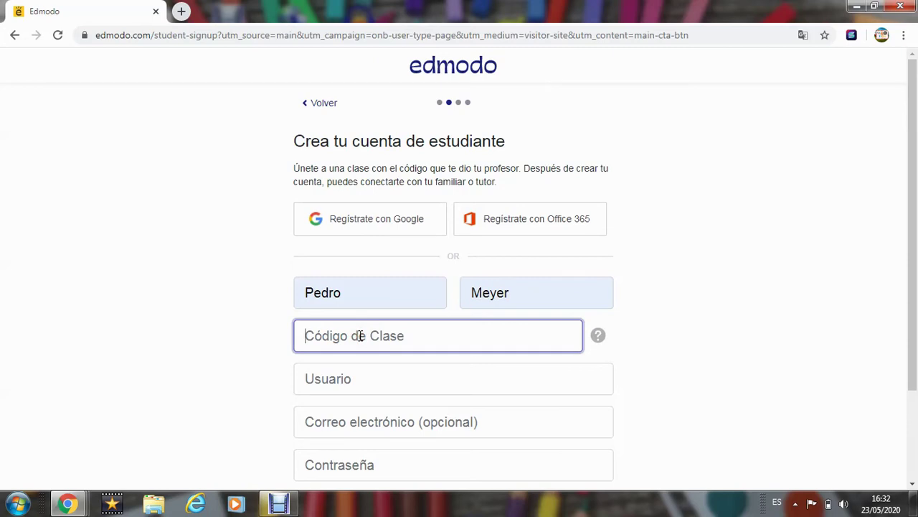
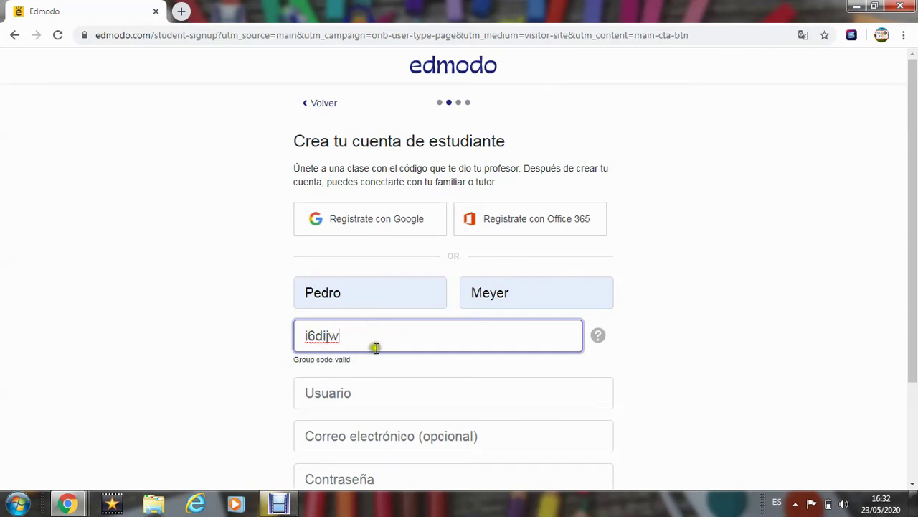
- Pick the suggested username and append '-alumno' so it is available
click(335, 400)
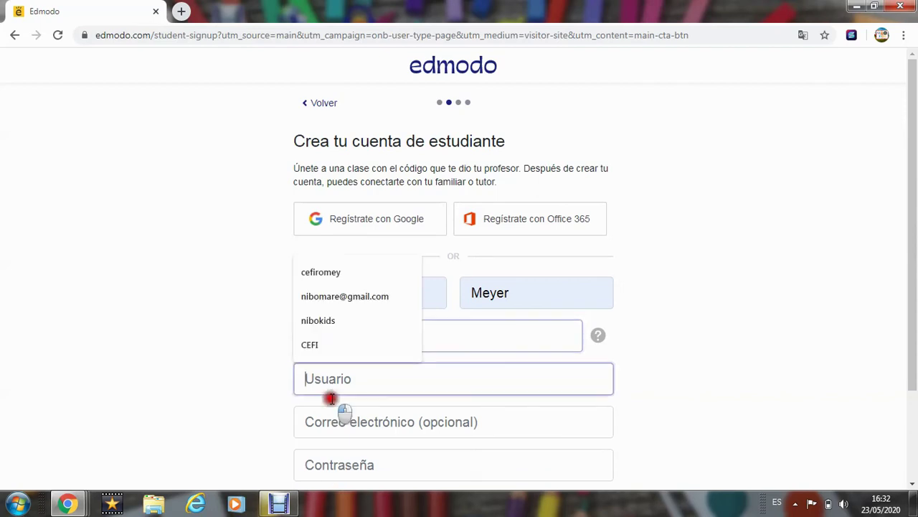
click(343, 330)
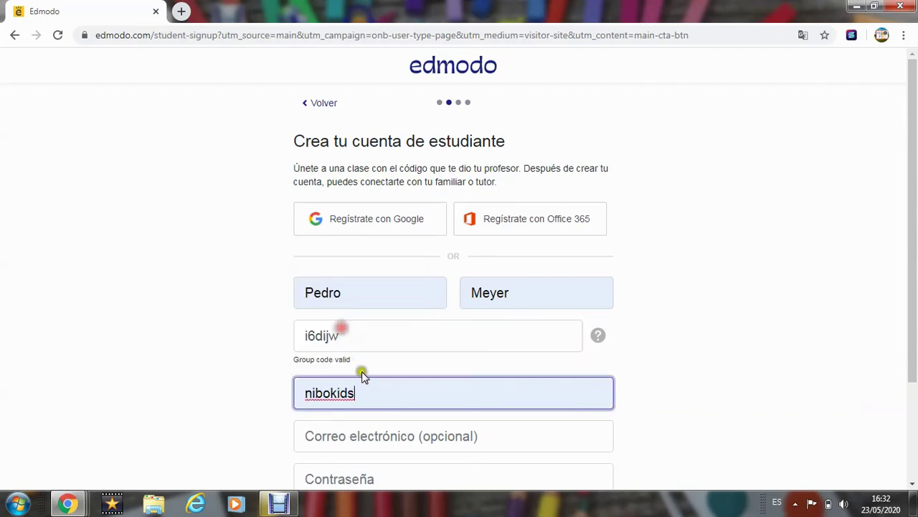
text(a)
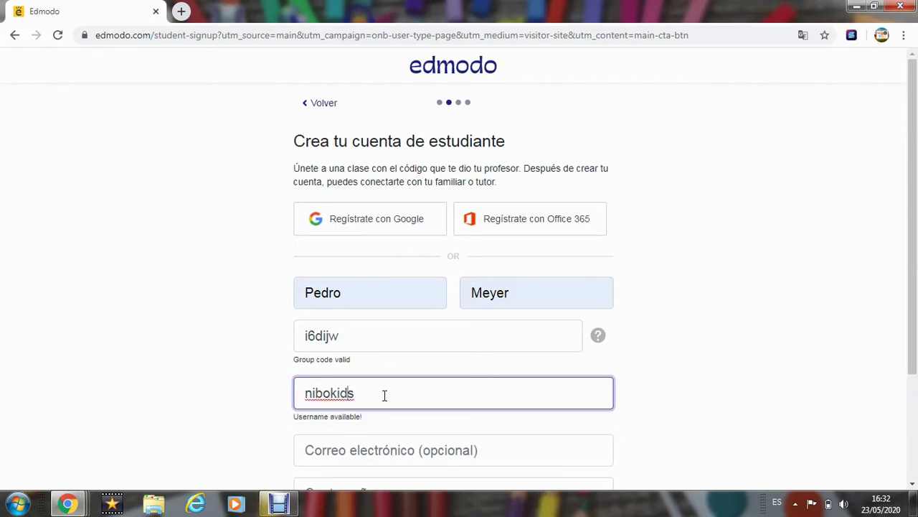
text(-alumno)
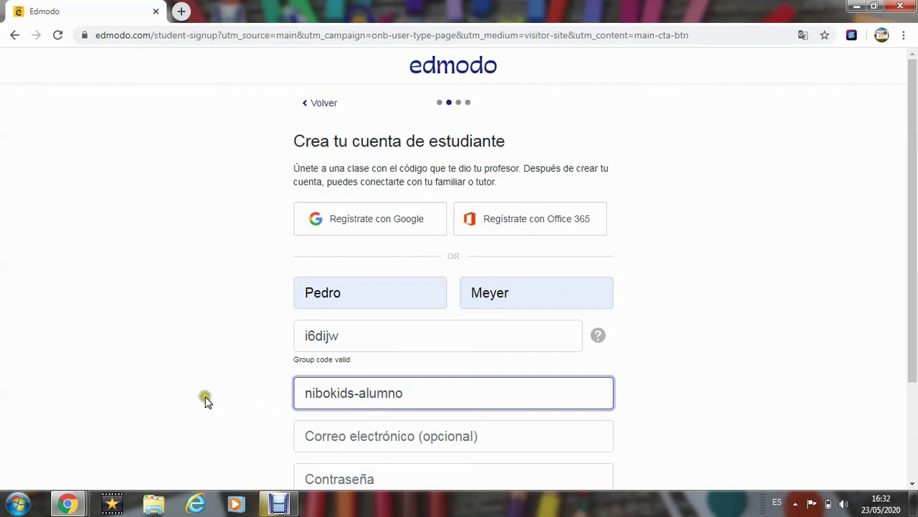
click(206, 399)
scroll(206, 401, down, 2)
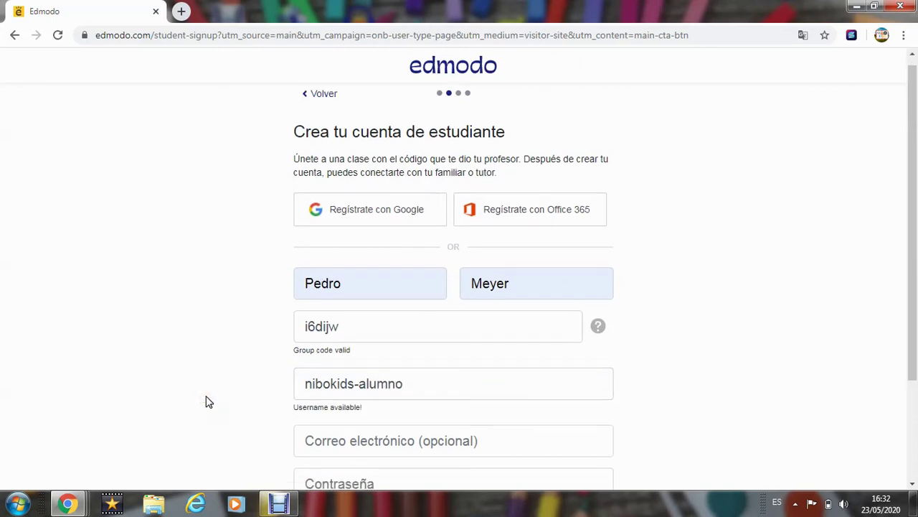
- Enter an account password and the student's Gmail e-mail address
scroll(207, 400, down, 1)
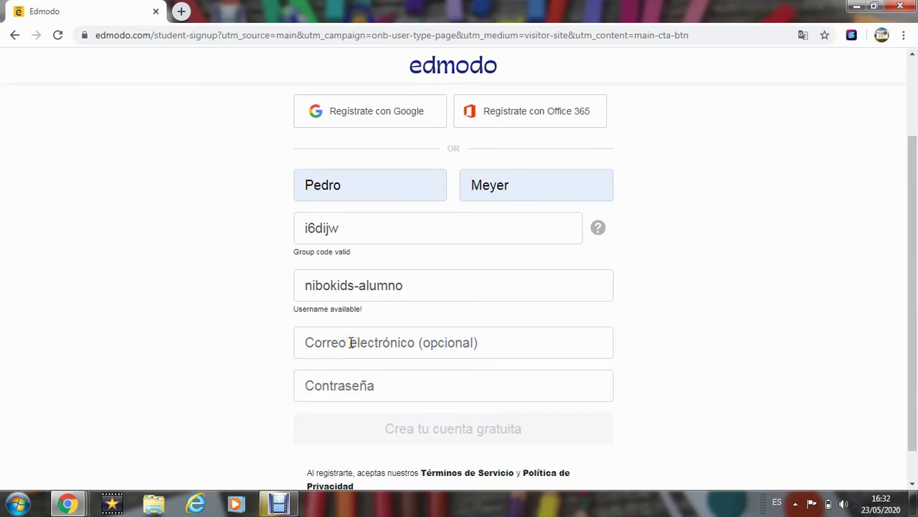
click(356, 382)
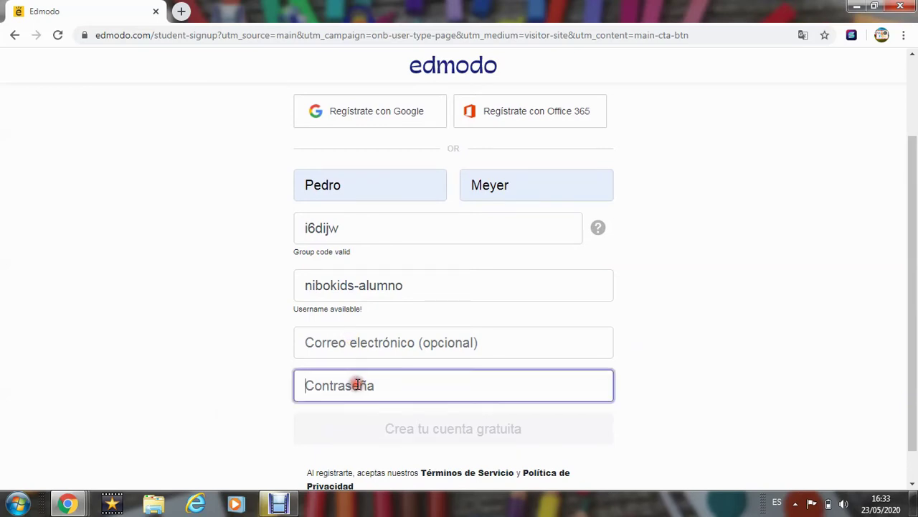
text(•••)
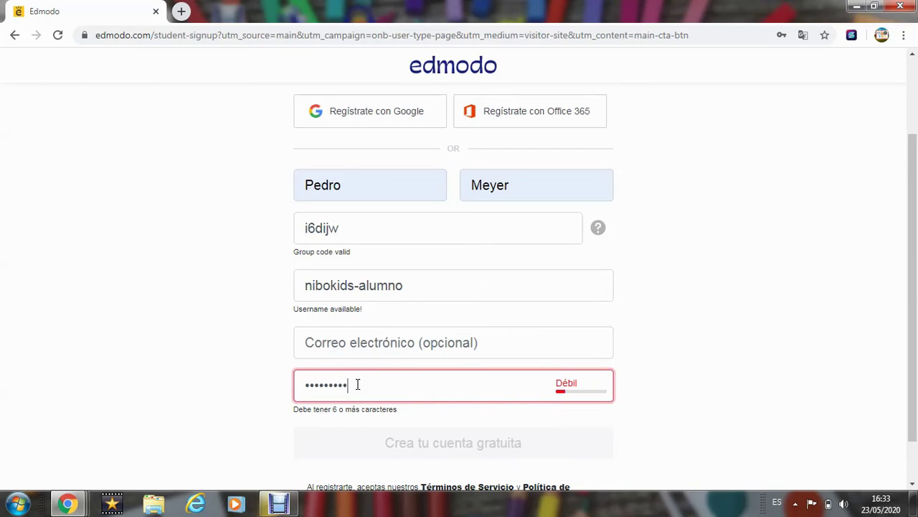
click(222, 339)
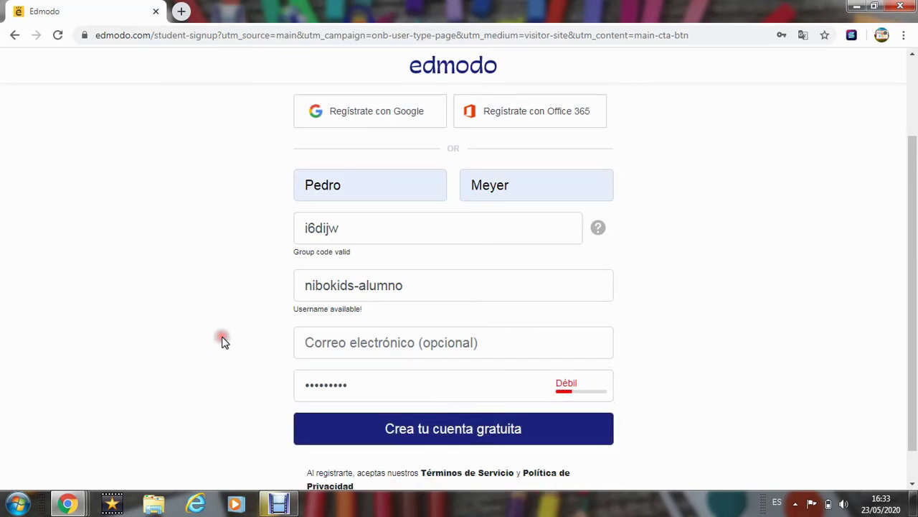
click(357, 338)
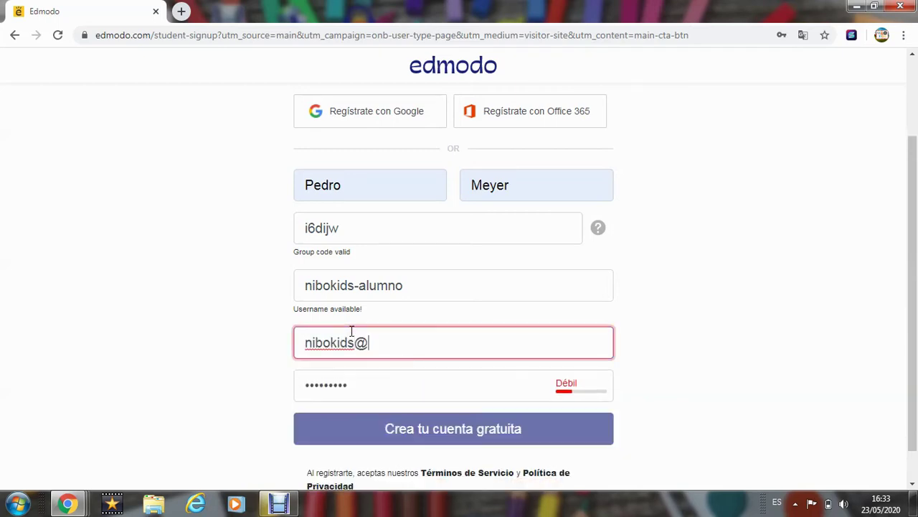
key(Left)
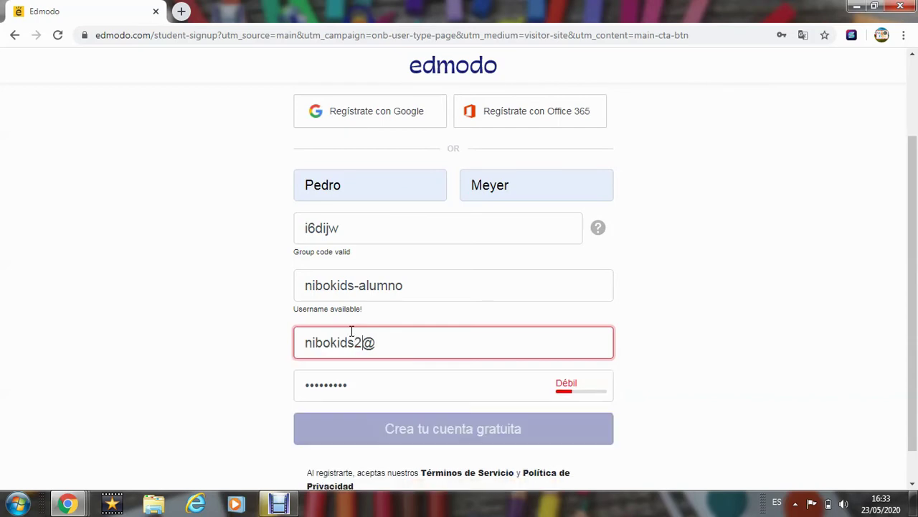
key(Right)
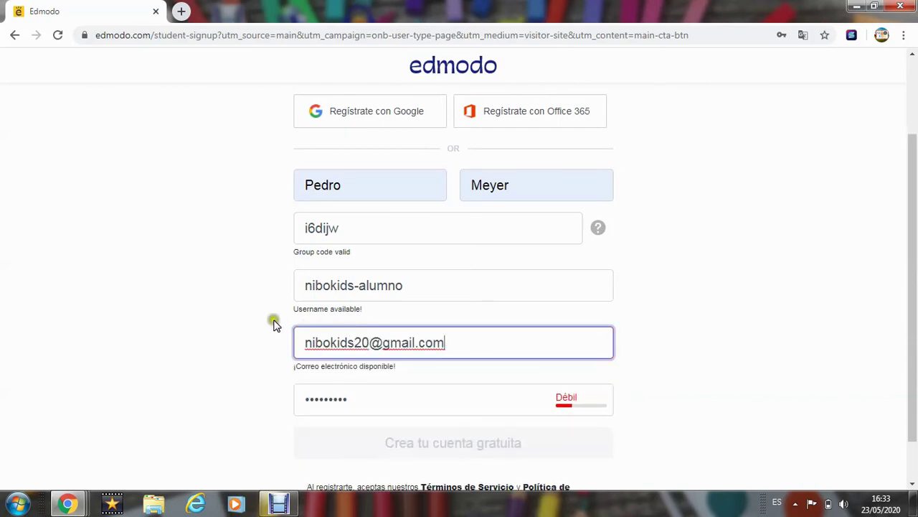
click(243, 316)
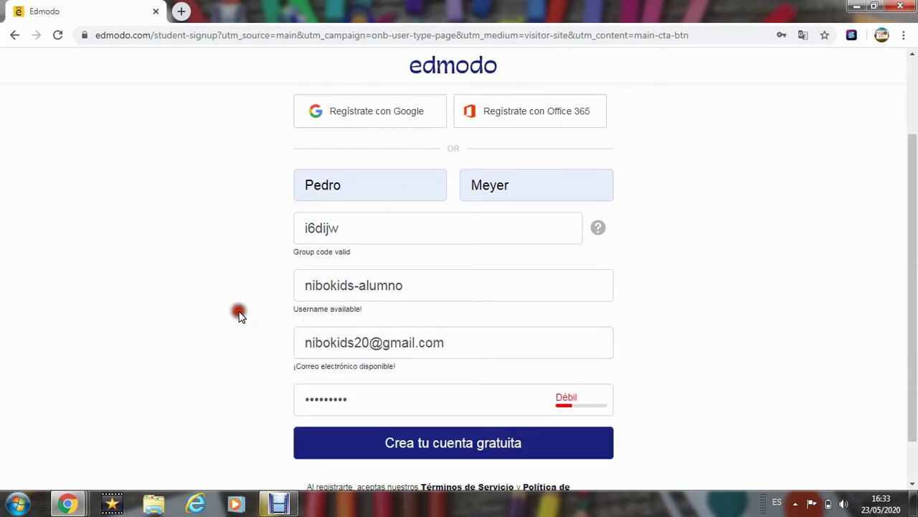
- Select the class code and submit Crea tu cuenta gratuita
scroll(242, 317, down, 1)
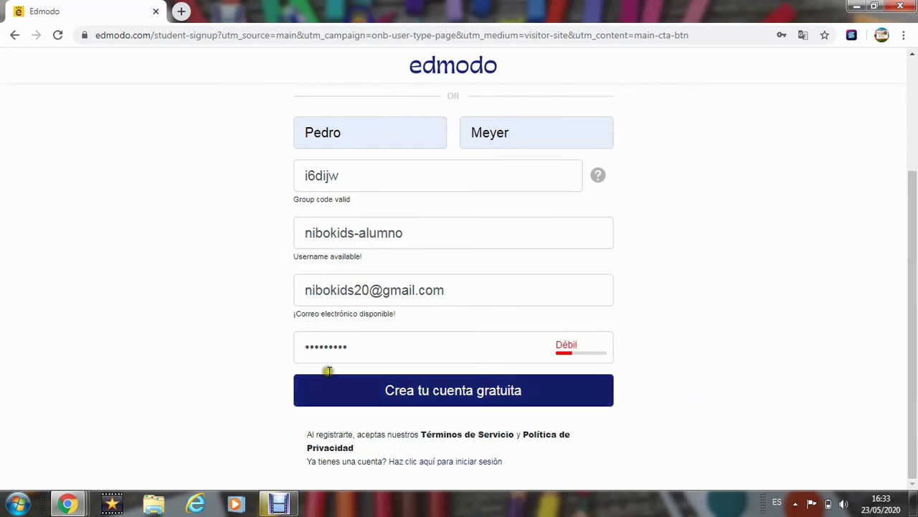
drag(344, 180, 304, 177)
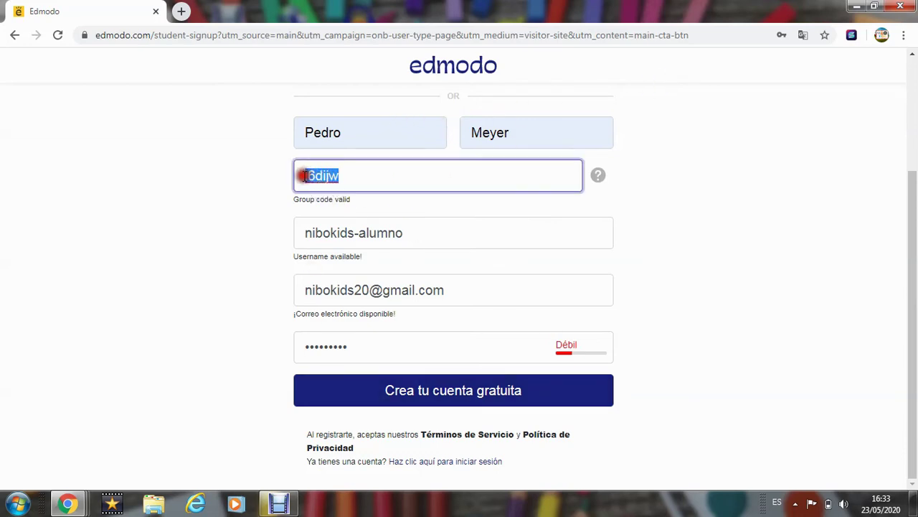
click(429, 393)
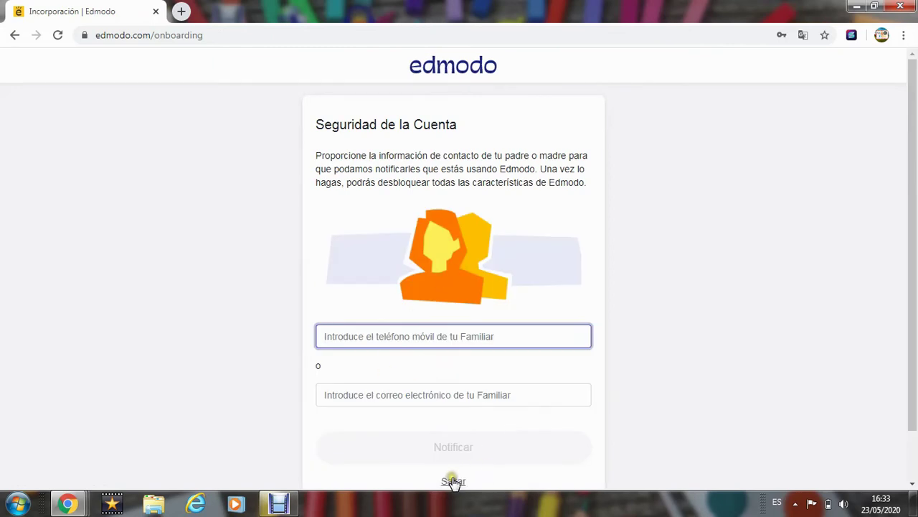
- Skip the parent-contact security screen and try opening Mochila from the home dashboard
click(453, 480)
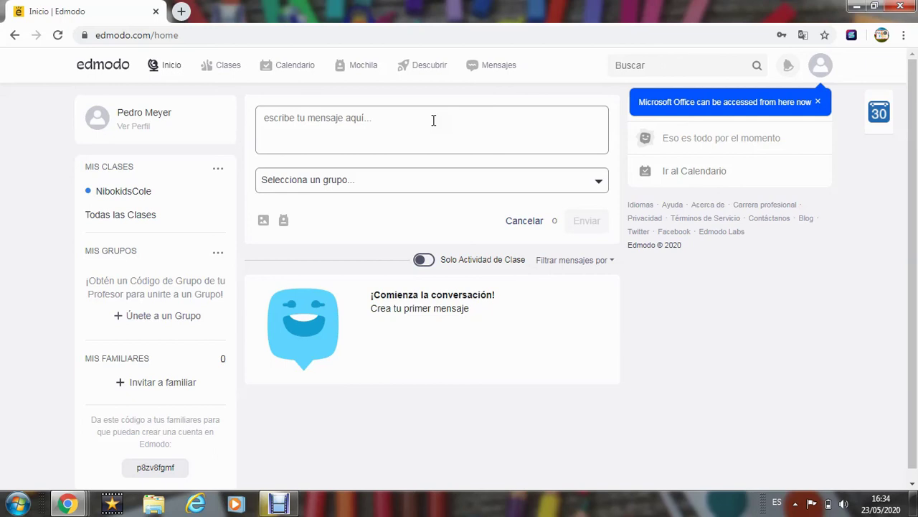
click(362, 68)
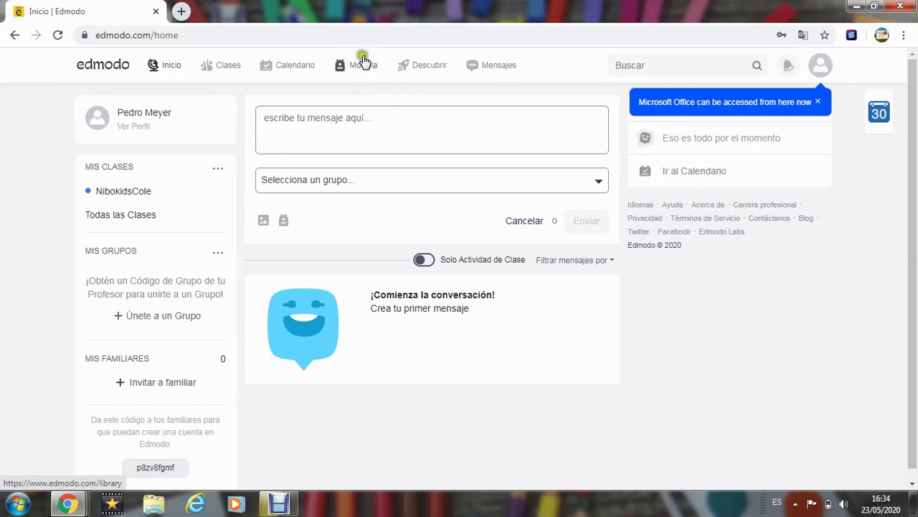
click(342, 65)
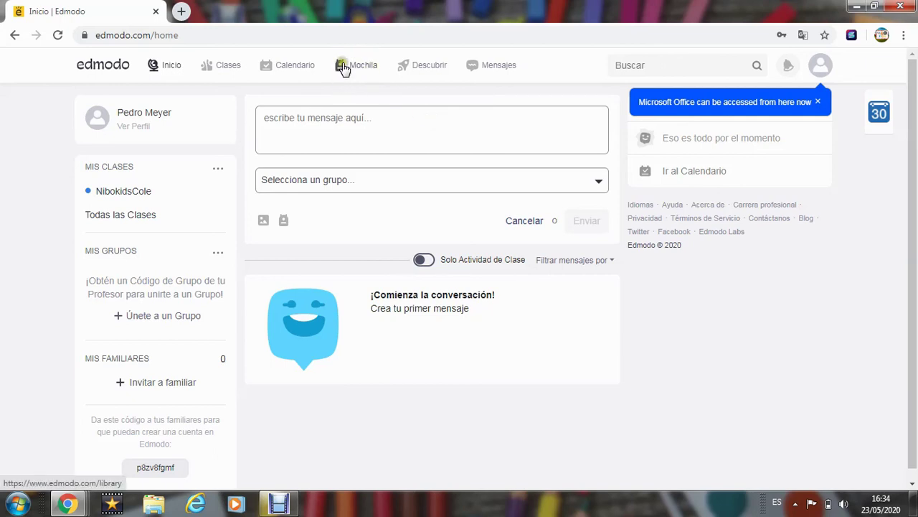